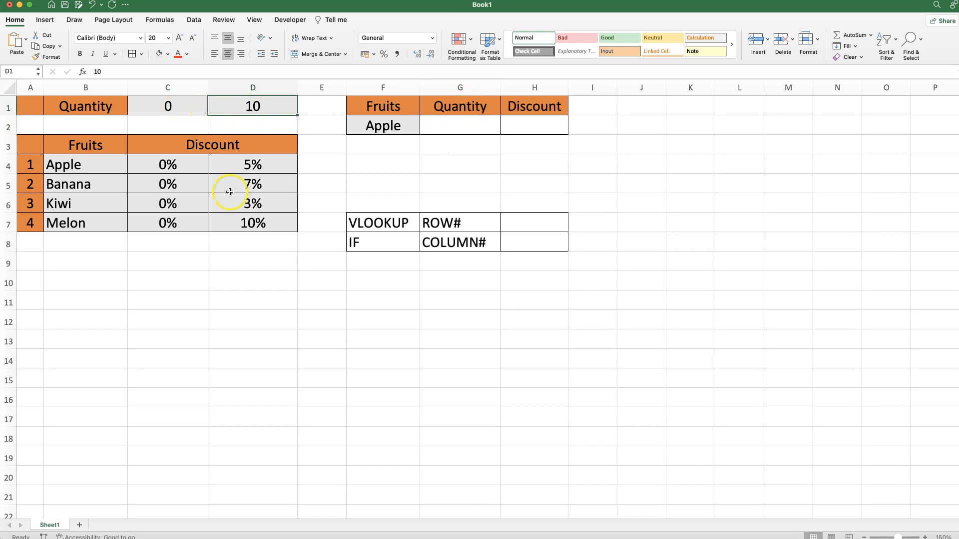
left_click_drag(241, 167, 240, 221)
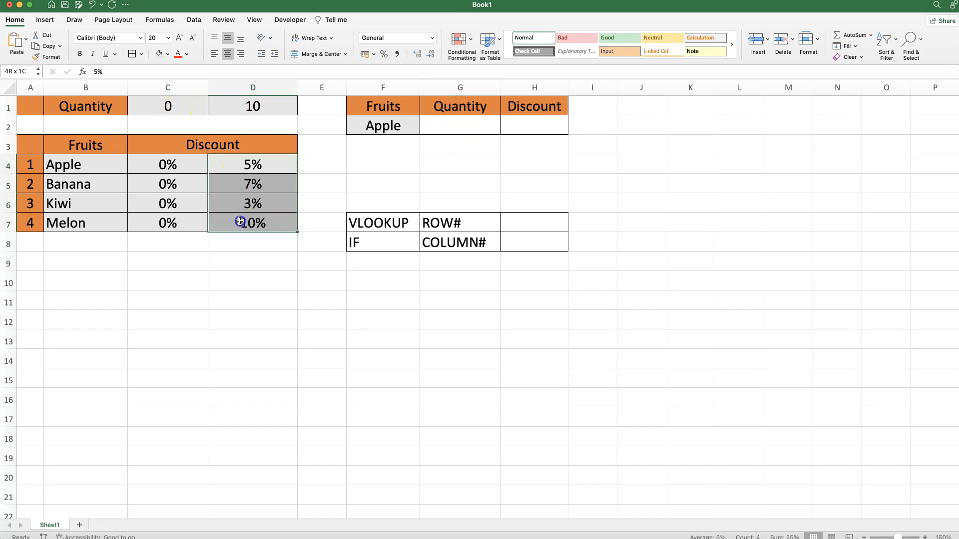
mouse_move(172, 106)
left_mouse_down()
mouse_move(169, 141)
mouse_move(172, 107)
left_mouse_up()
left_click_drag(168, 167, 175, 222)
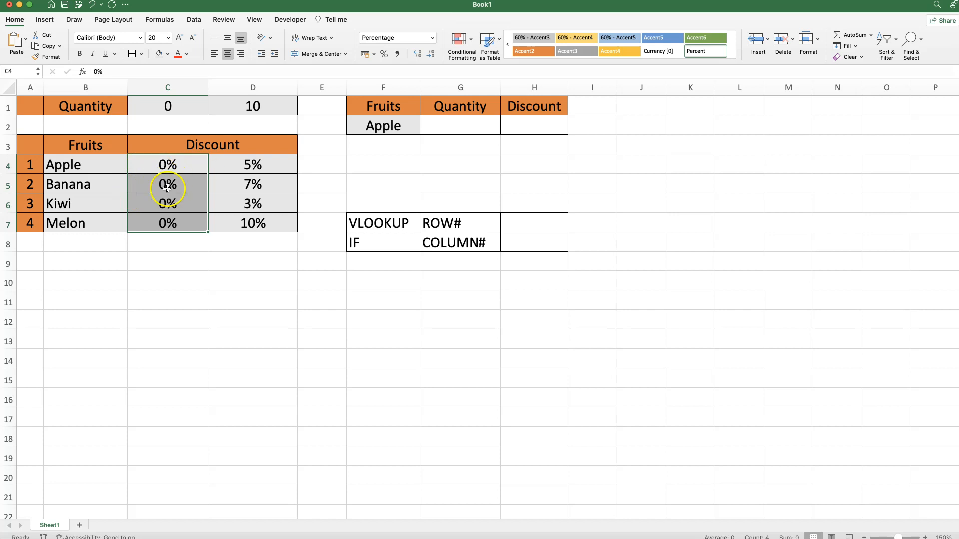
Step: Enter 10 as the Apple quantity in G2
left_click(445, 122)
type("10")
key("Tab")
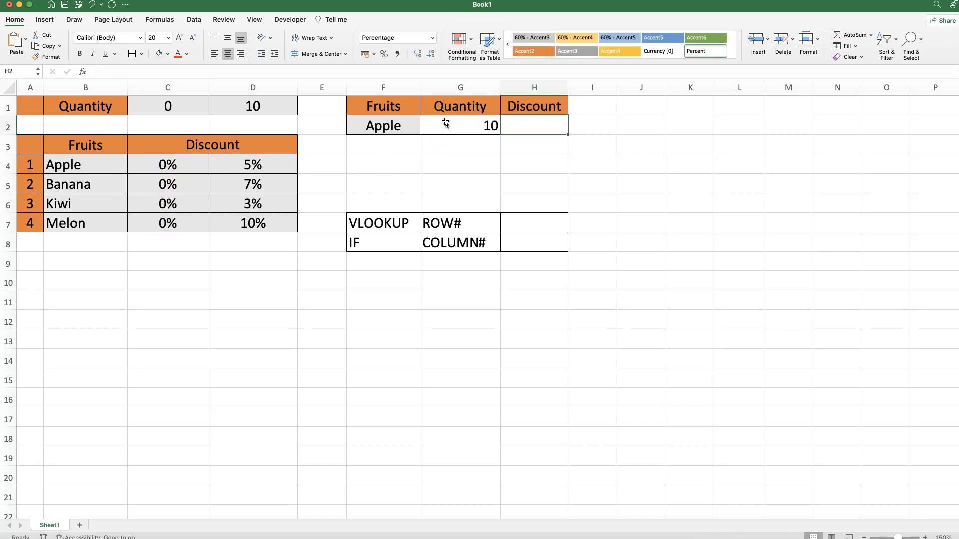
left_click(367, 221)
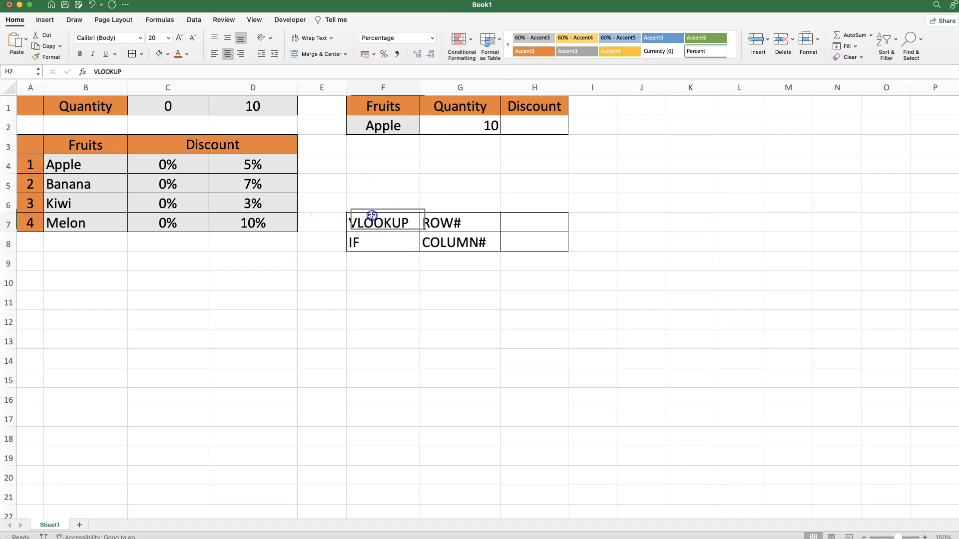
left_click_drag(400, 223, 486, 227)
left_click_drag(381, 242, 477, 245)
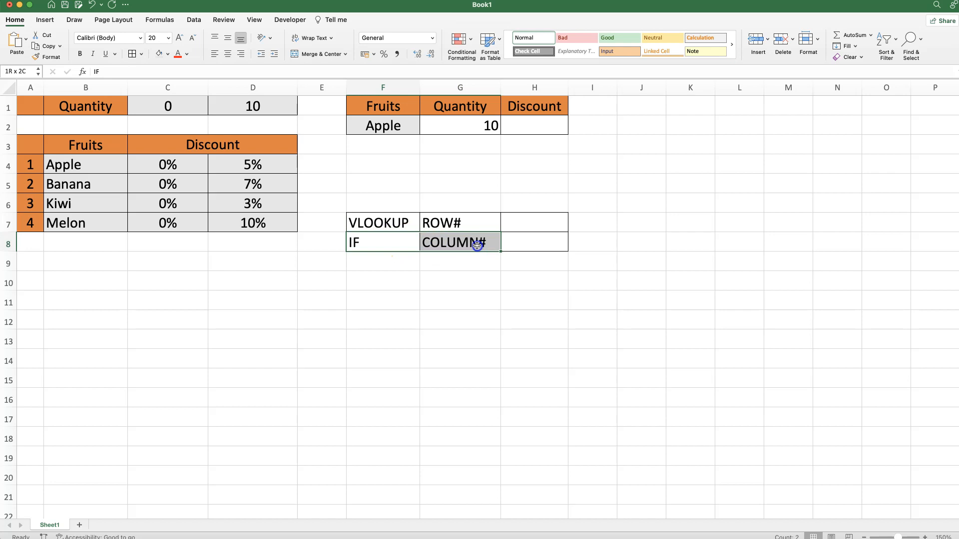
Step: Start a VLOOKUP formula in discount cell H2 with F2 as the lookup value and B4:D7 as the table array
left_click(537, 125)
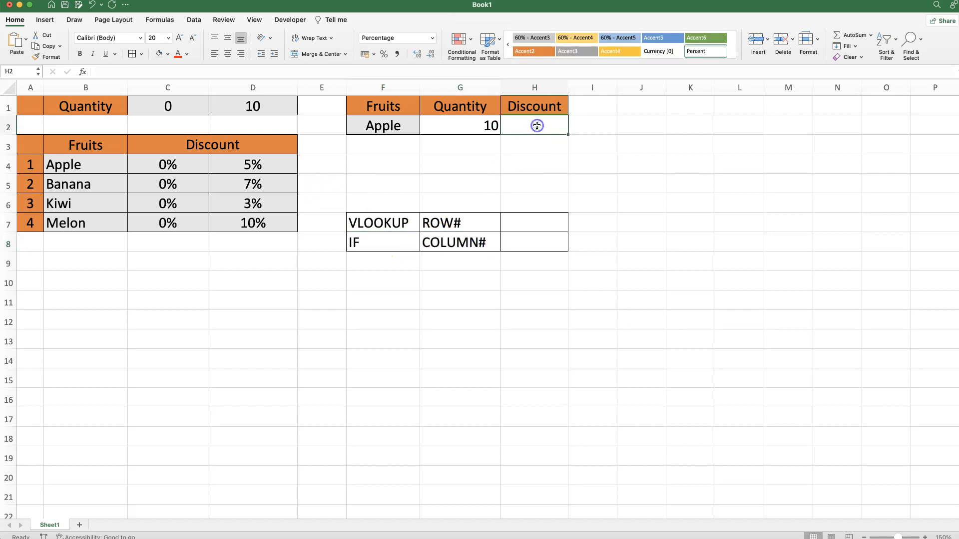
type("=")
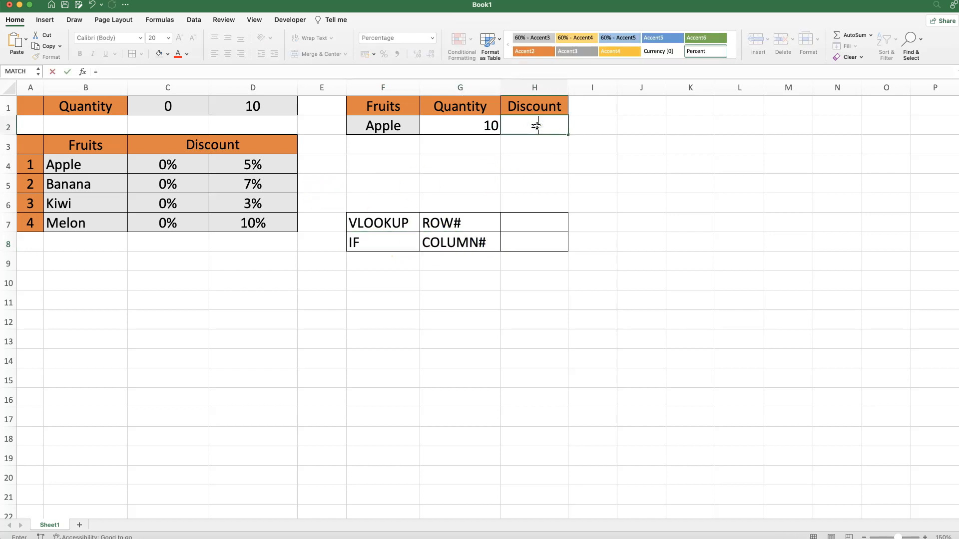
type("VLOOK")
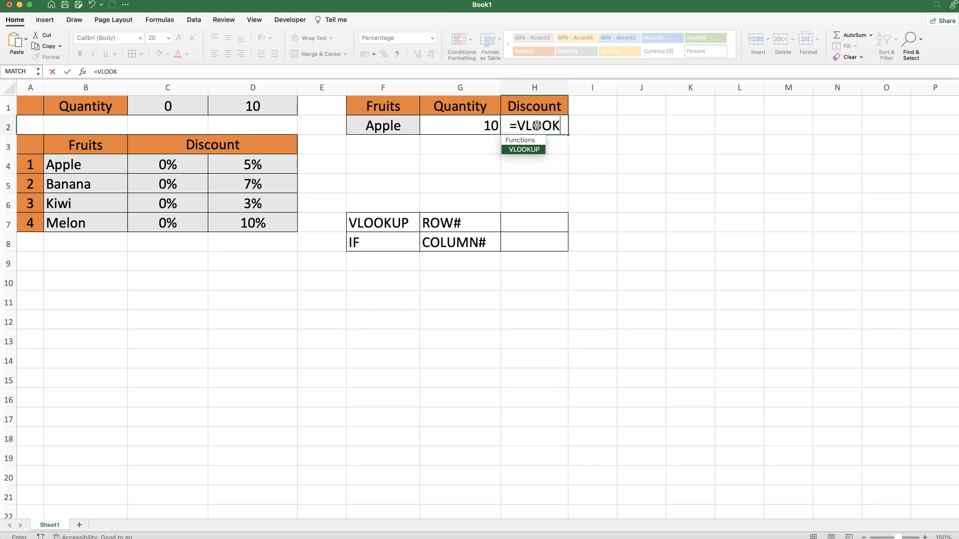
type("UP(")
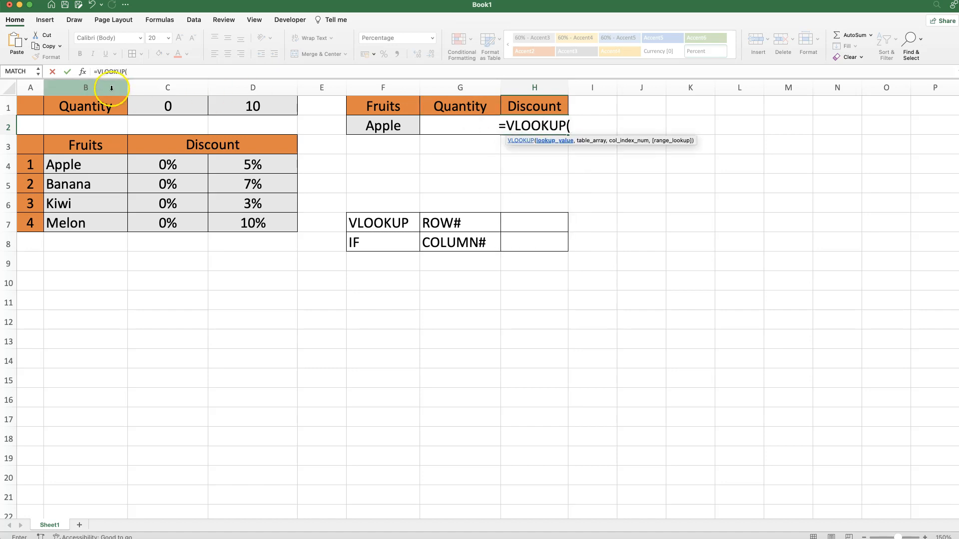
left_click(84, 73)
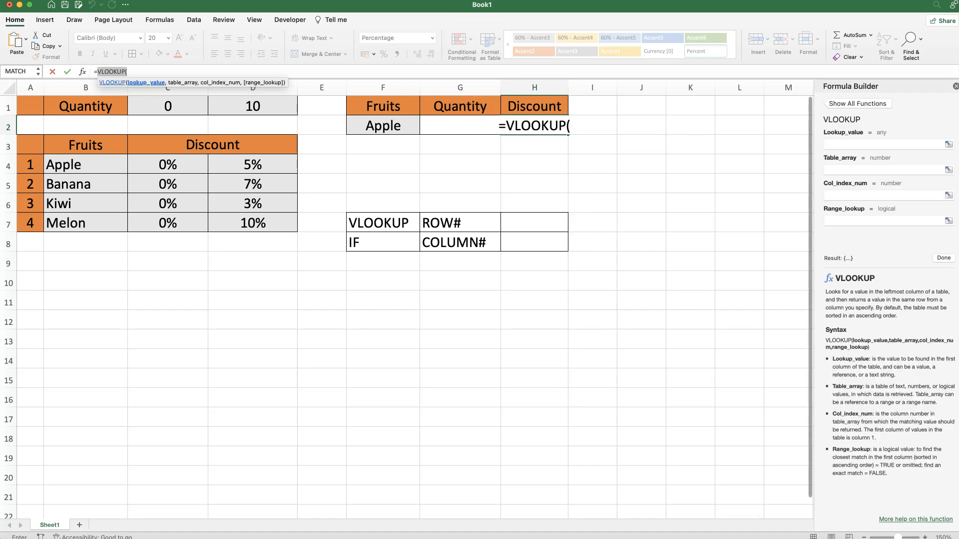
left_click(858, 144)
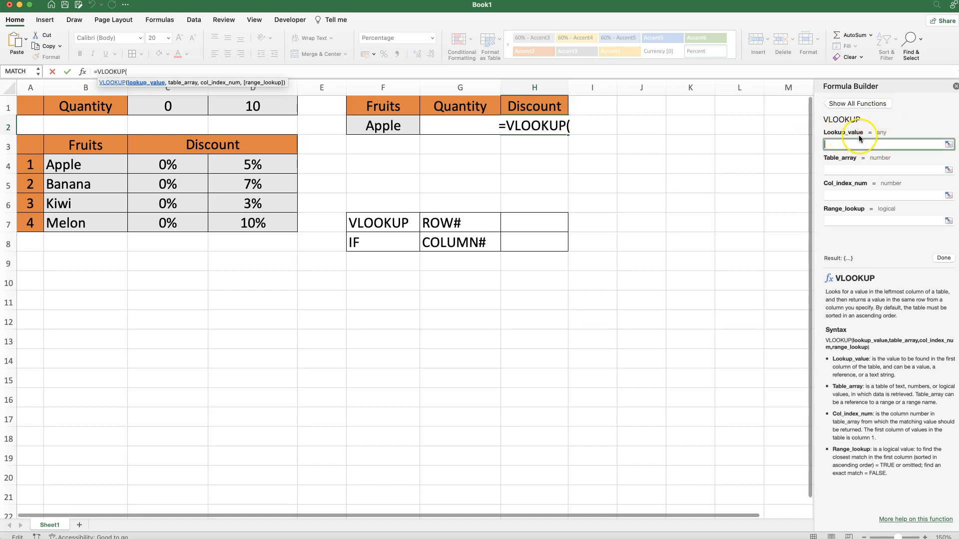
left_click(382, 125)
left_click(836, 172)
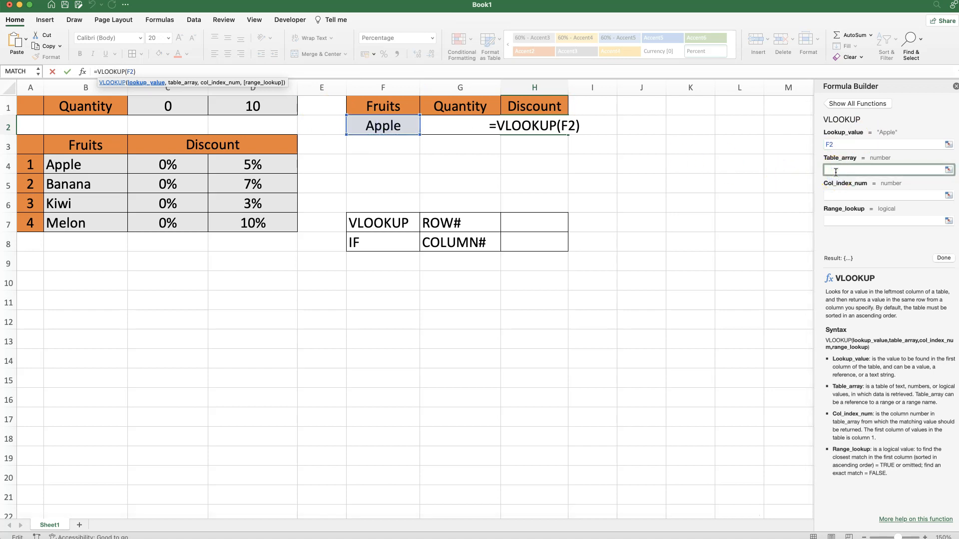
left_click_drag(92, 158, 198, 204)
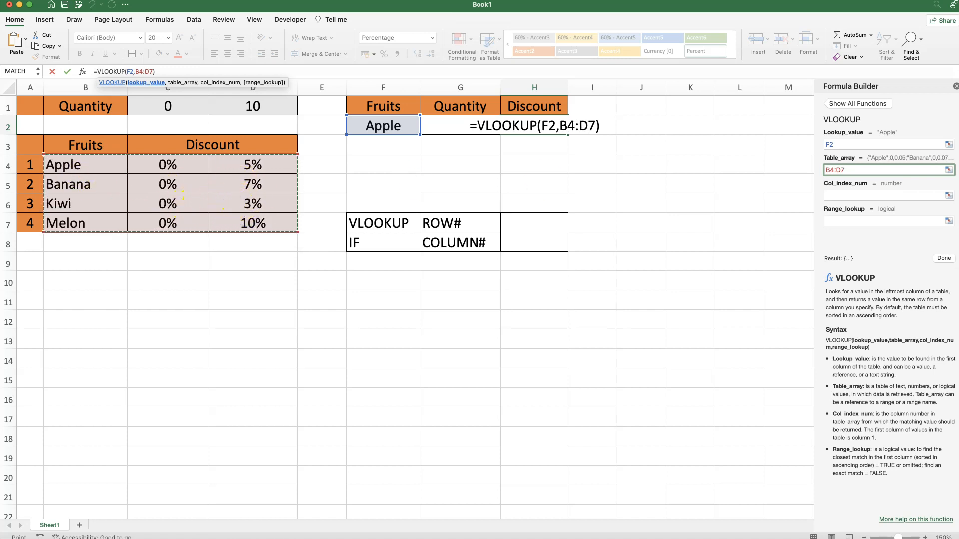
Step: Complete the VLOOKUP in H2 with column index 3 and range lookup FALSE, and close the Formula Builder
left_click(818, 187)
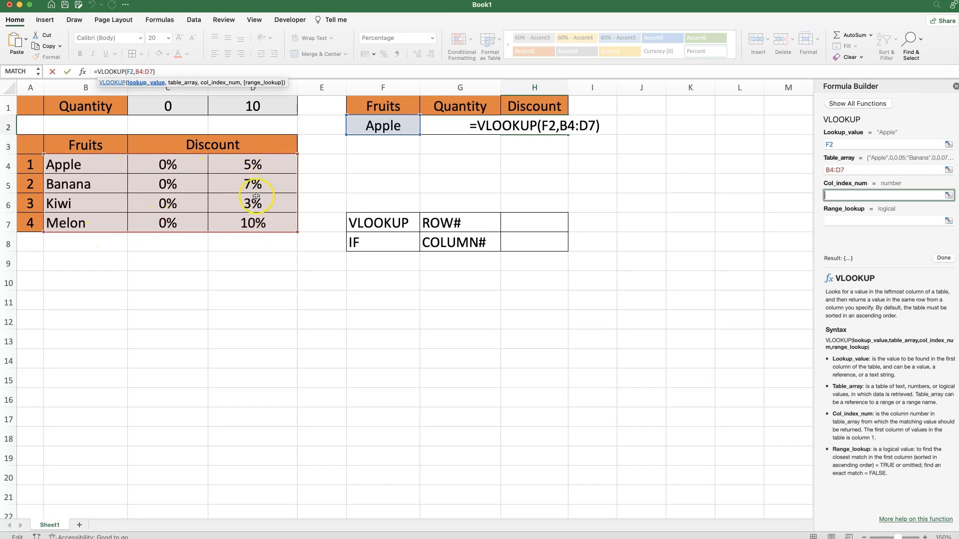
left_click(875, 196)
type("3")
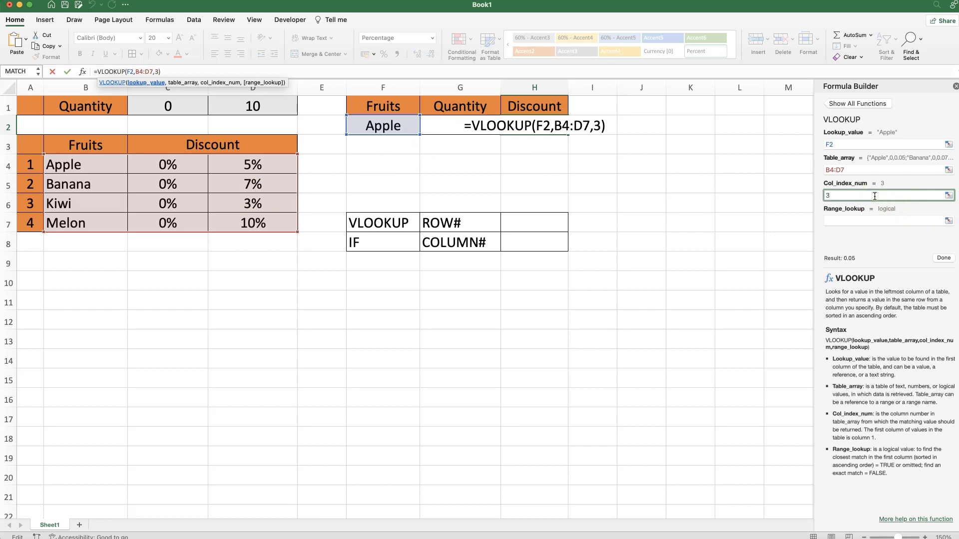
left_click(853, 221)
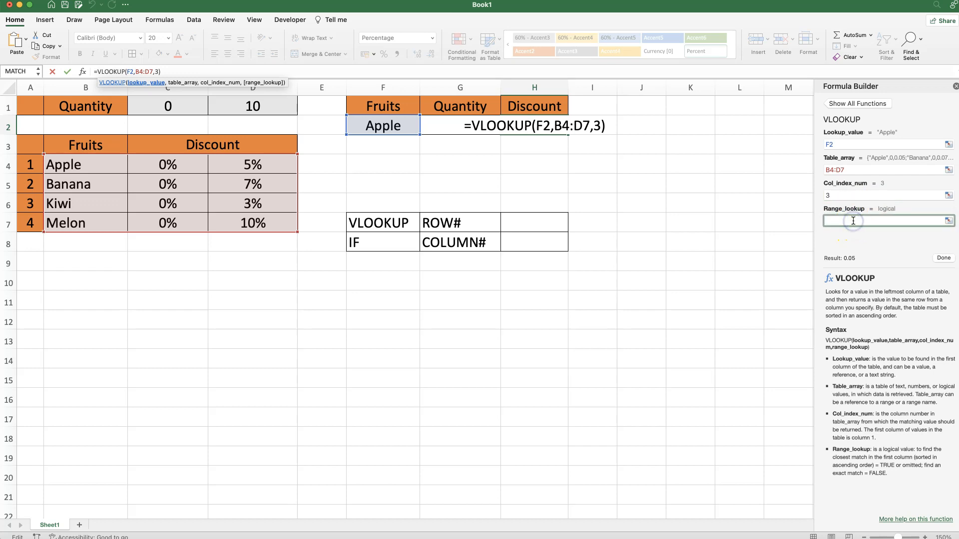
type("FALSE")
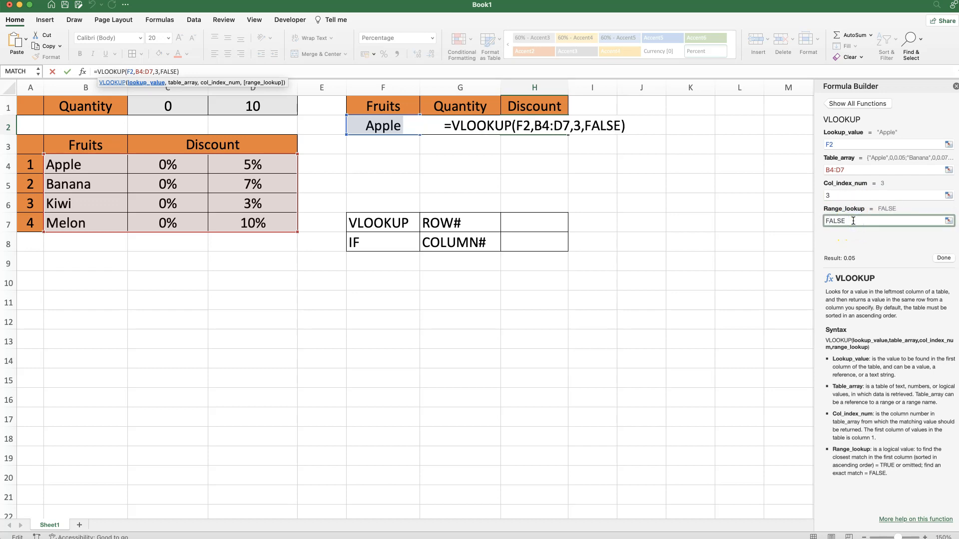
left_click(866, 224)
left_click(942, 258)
left_click(952, 86)
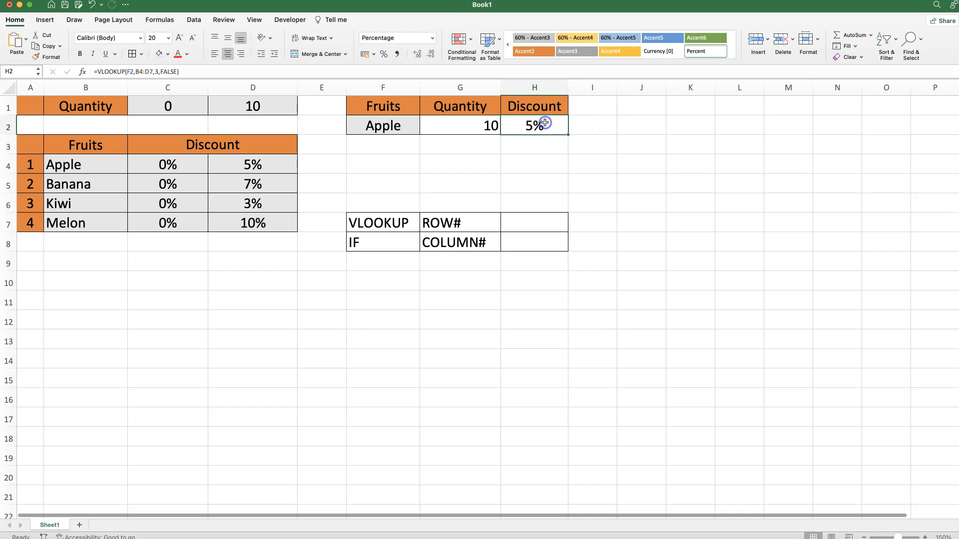
Step: Change the Apple quantity in G2 to 9 to test the discount lookup
left_click(270, 167)
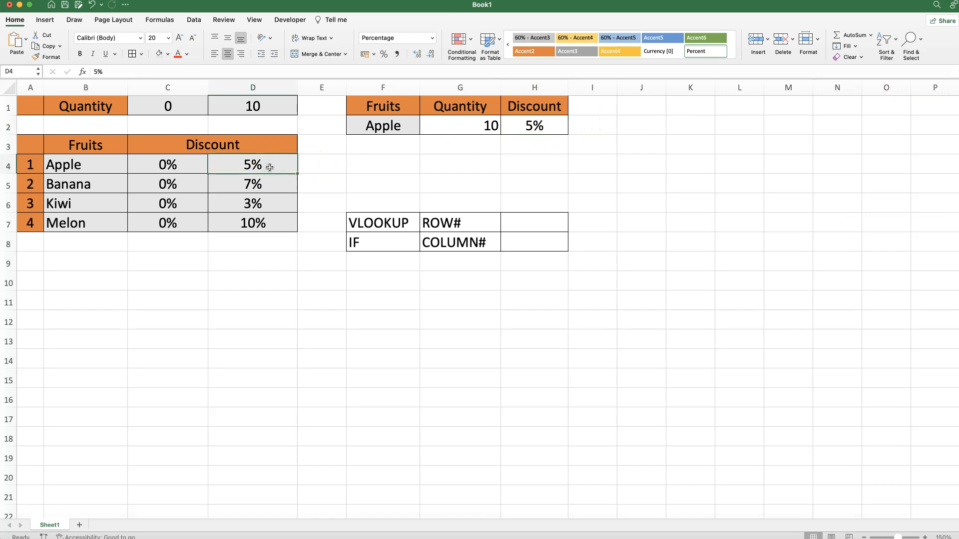
left_click(444, 133)
type("9")
key("Return")
Step: Change the column index number of the VLOOKUP formula in H2 to 2
left_click(528, 125)
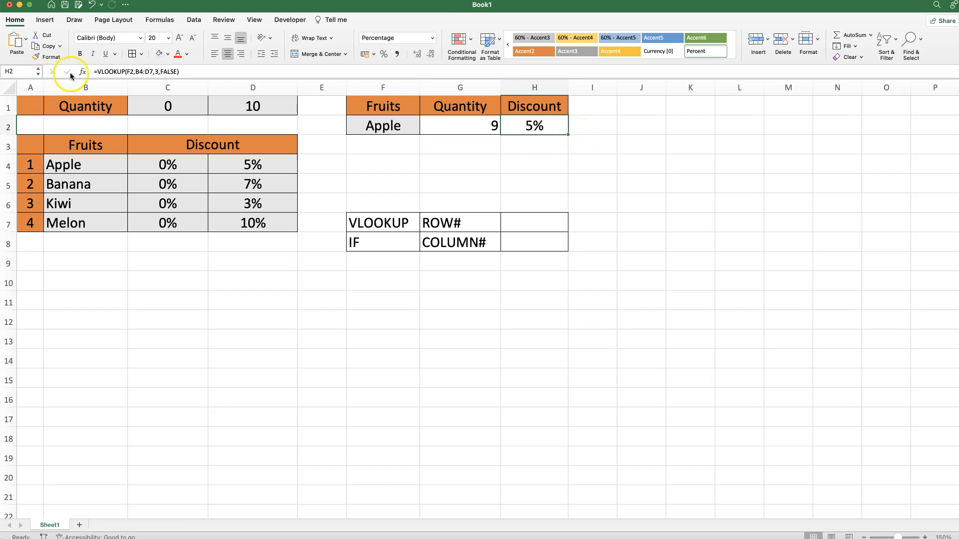
left_click(82, 71)
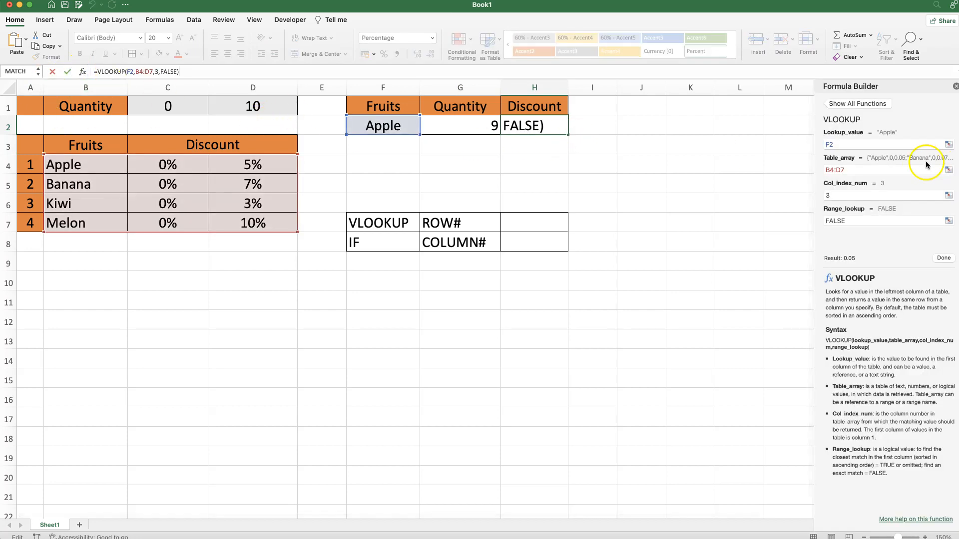
left_click(852, 195)
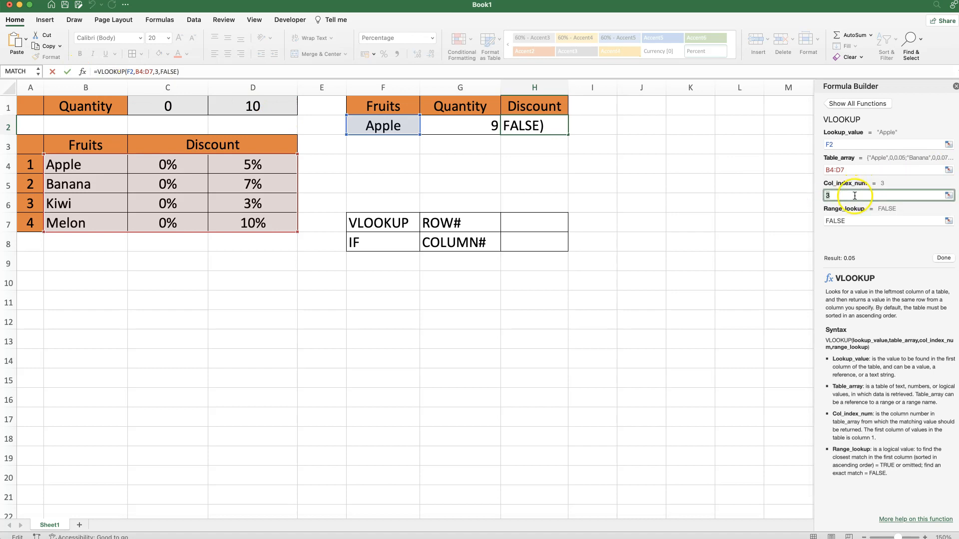
type("2")
left_click(938, 257)
left_click(540, 132)
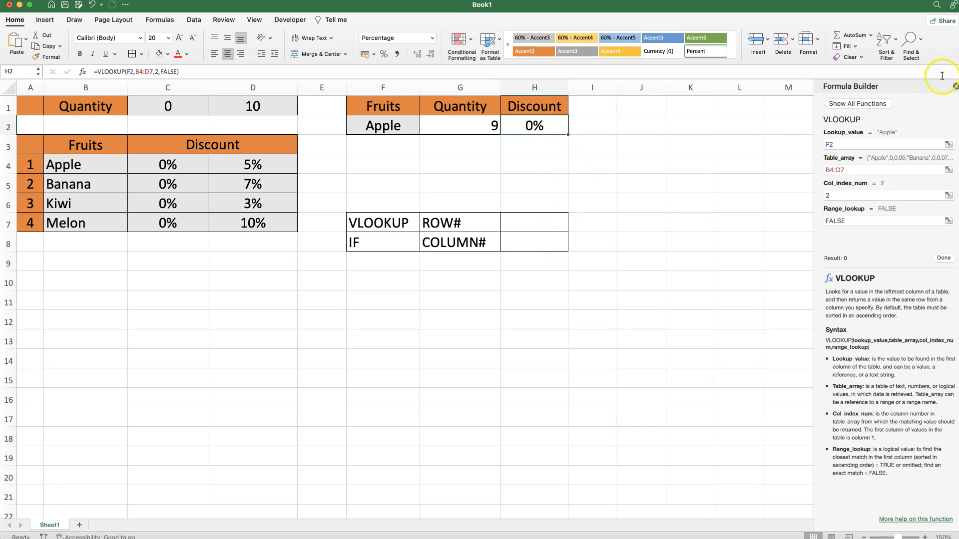
Step: Start an IF formula in H8 beside COLUMN# with the logical test G2<D1
left_click(532, 242)
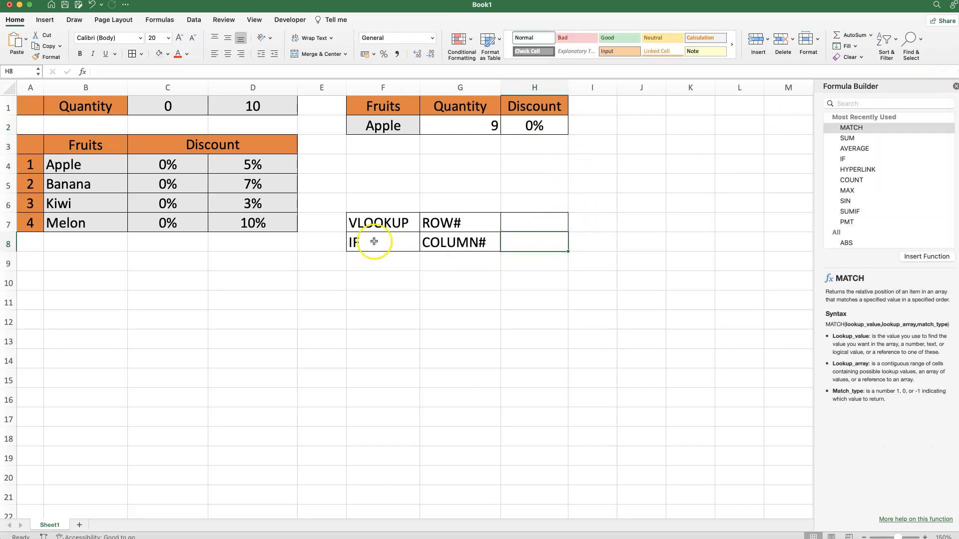
type("=IF(")
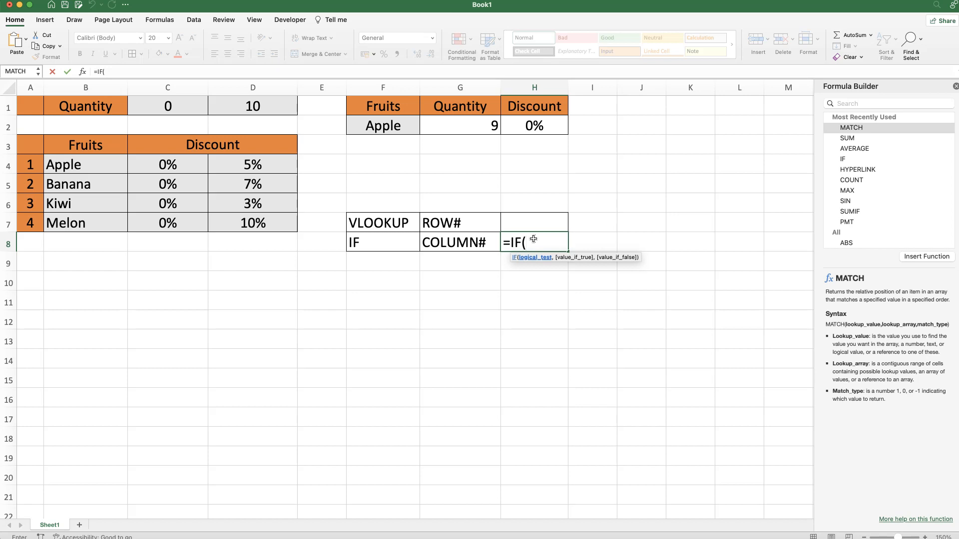
left_click(82, 72)
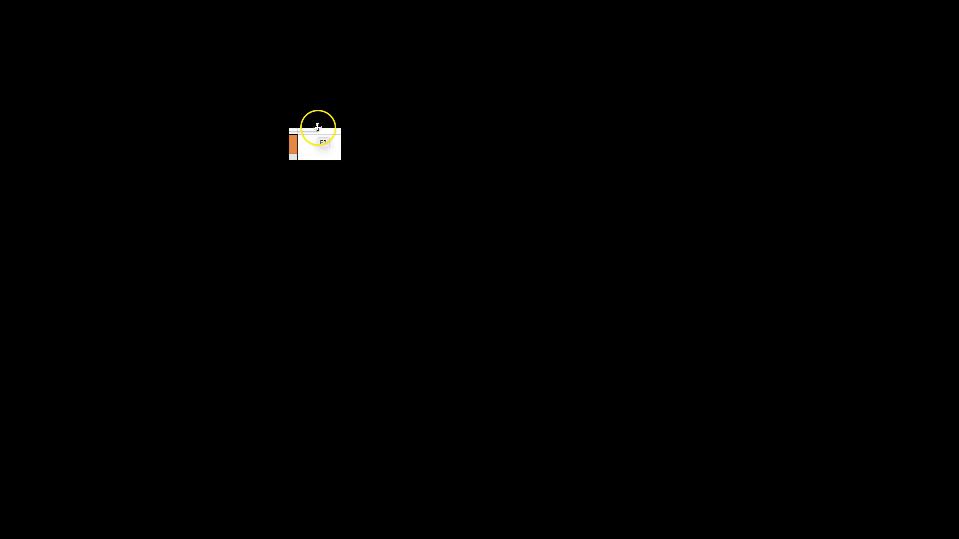
left_click(875, 144)
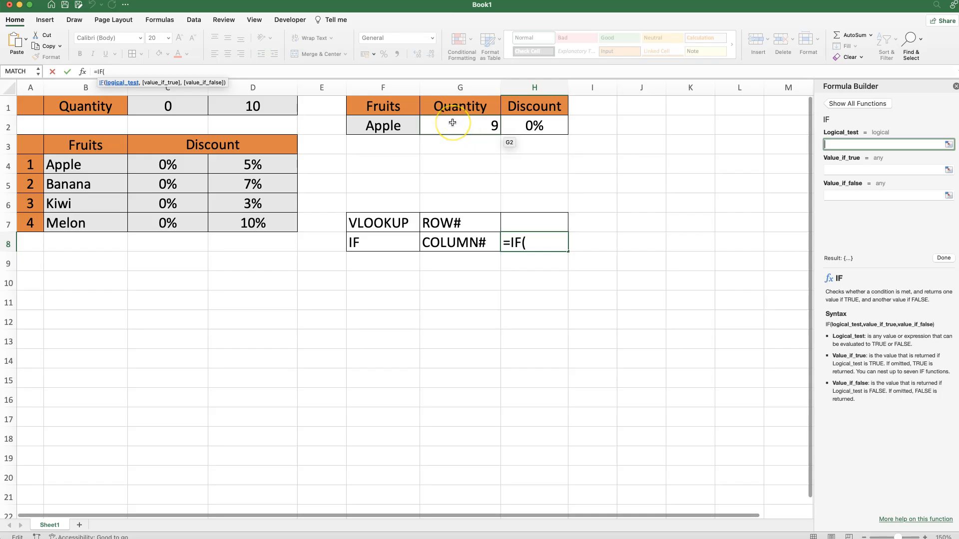
left_click(452, 122)
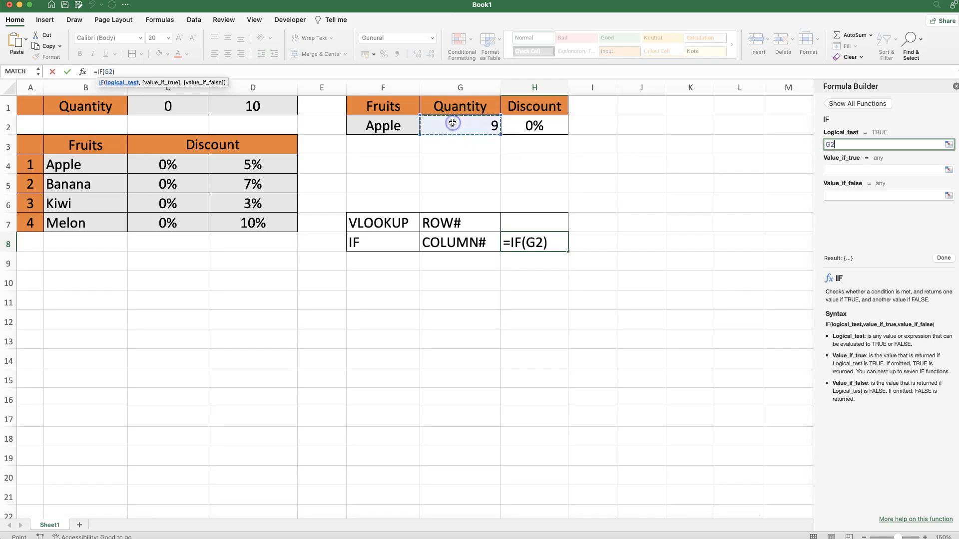
type("<")
left_click(261, 106)
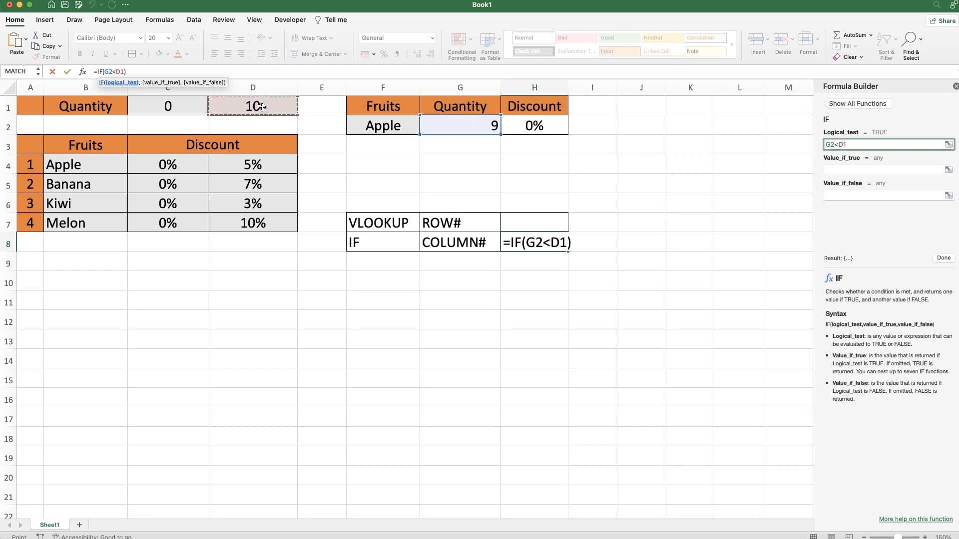
Step: Complete the IF formula in H8 to return 2 if true and 3 if false, and close the Formula Builder
left_click(837, 167)
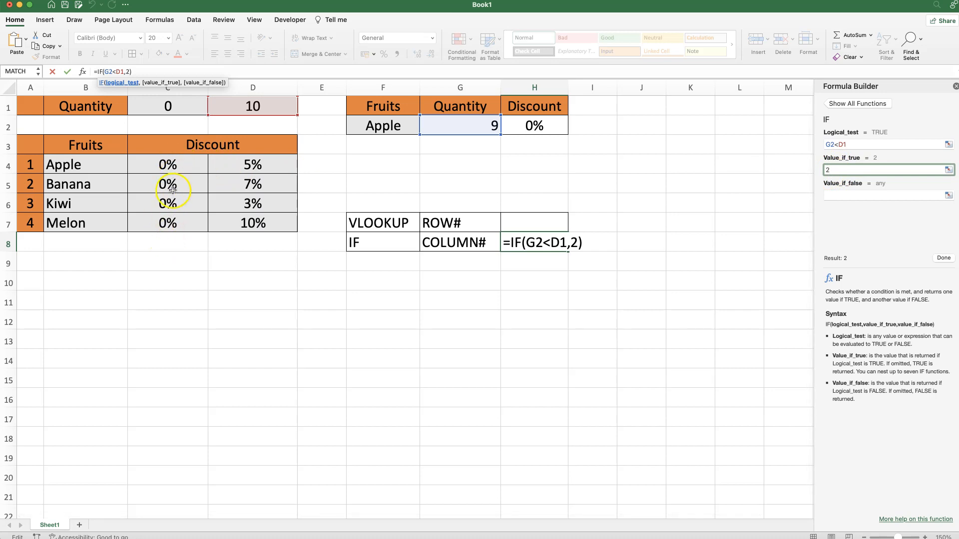
left_click(852, 194)
type("3")
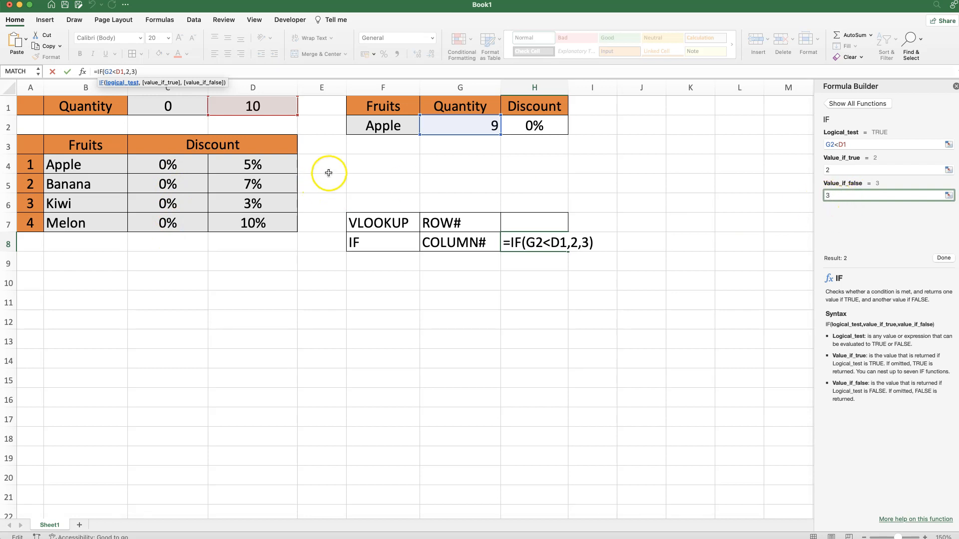
left_click(942, 258)
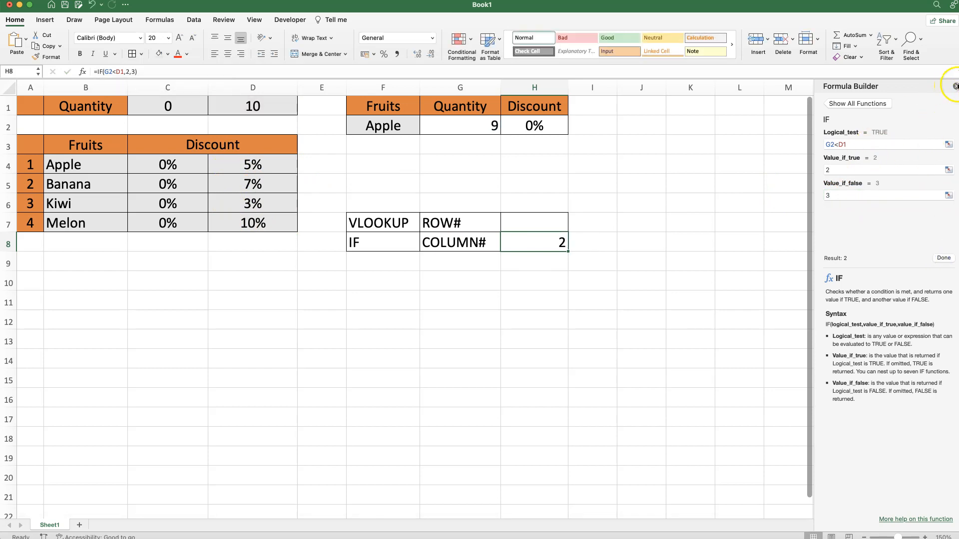
left_click(955, 85)
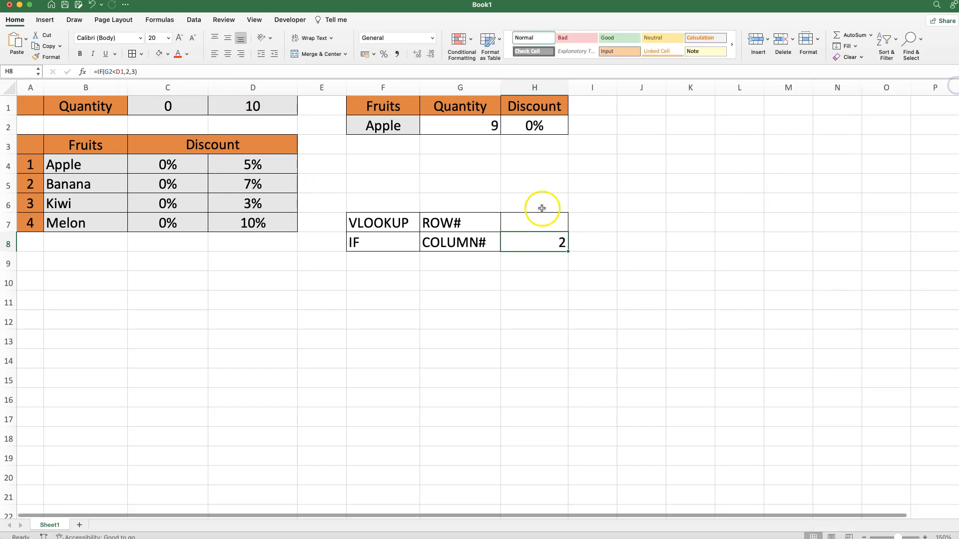
Step: Set the Apple quantity in G2 to 15 and check the column number in H8 against the discount in H2
left_click(474, 126)
type("15")
key("Return")
left_click(537, 240)
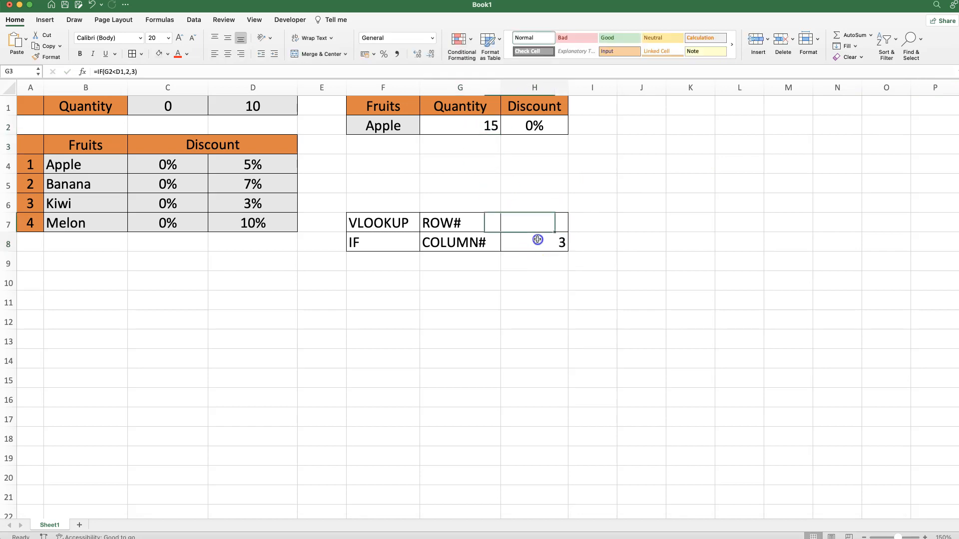
left_click(525, 126)
left_click(536, 244)
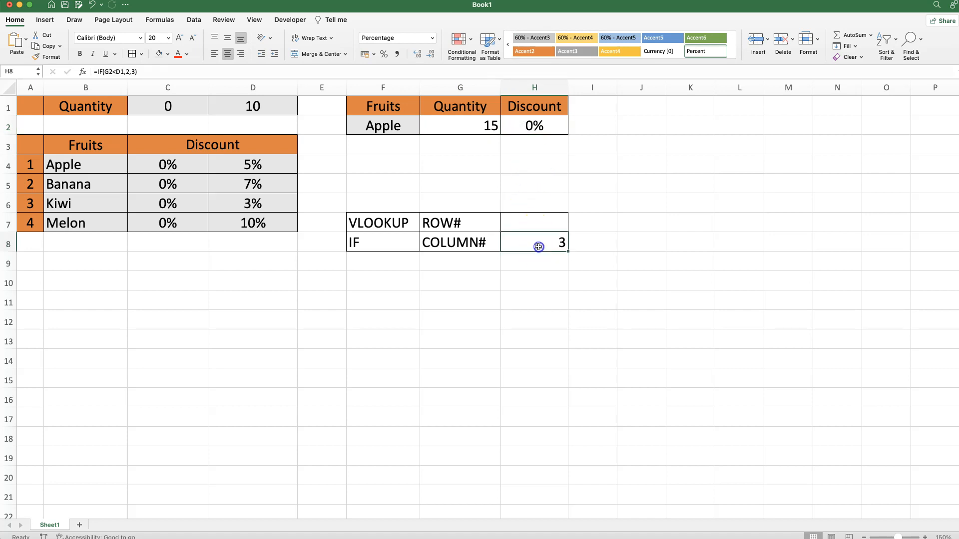
Step: Copy the text of the IF formula in H8 and leave that cell's formula unchanged
left_click(540, 125)
left_click(529, 244)
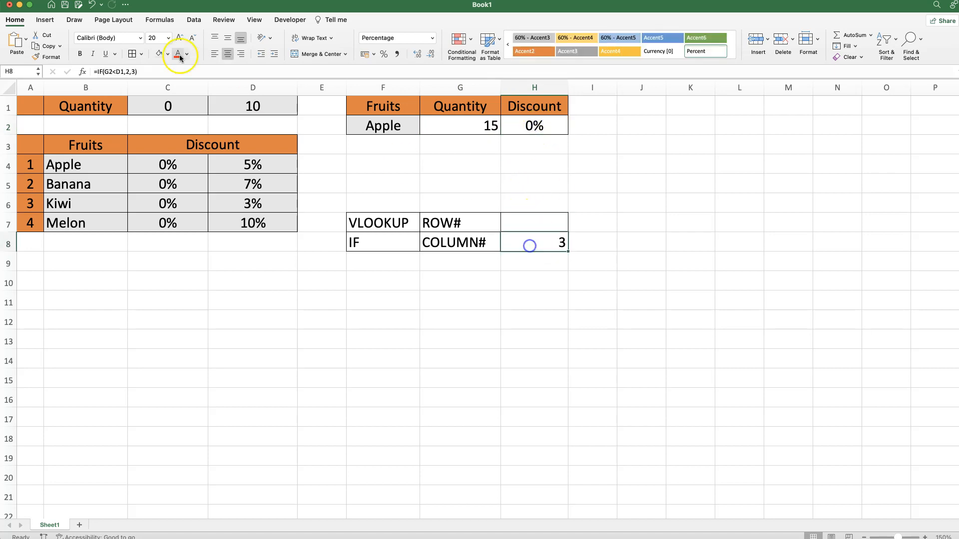
left_click(83, 70)
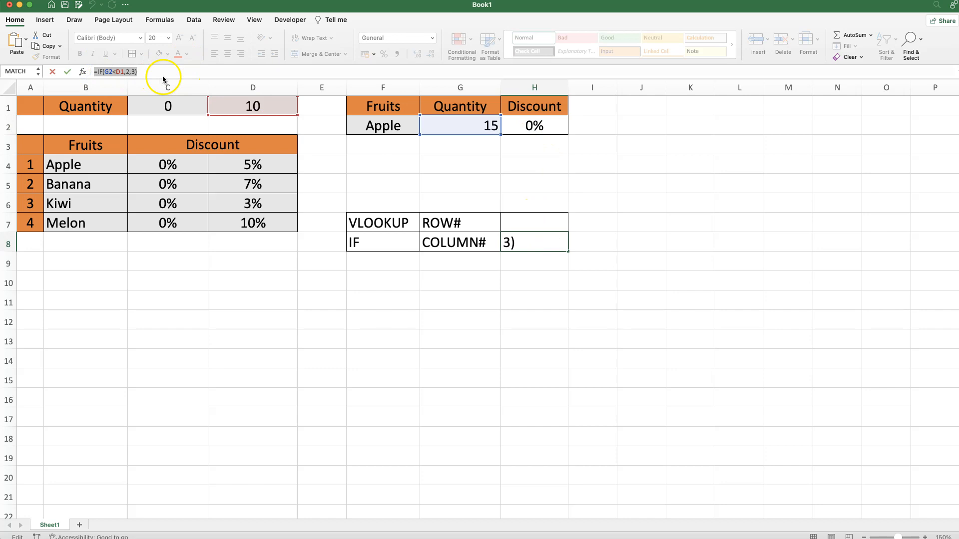
key("Escape")
Step: Replace the column index number in H2's VLOOKUP with the nested formula IF(G2<D1,2,3), without its equals sign, and apply it
left_click(549, 123)
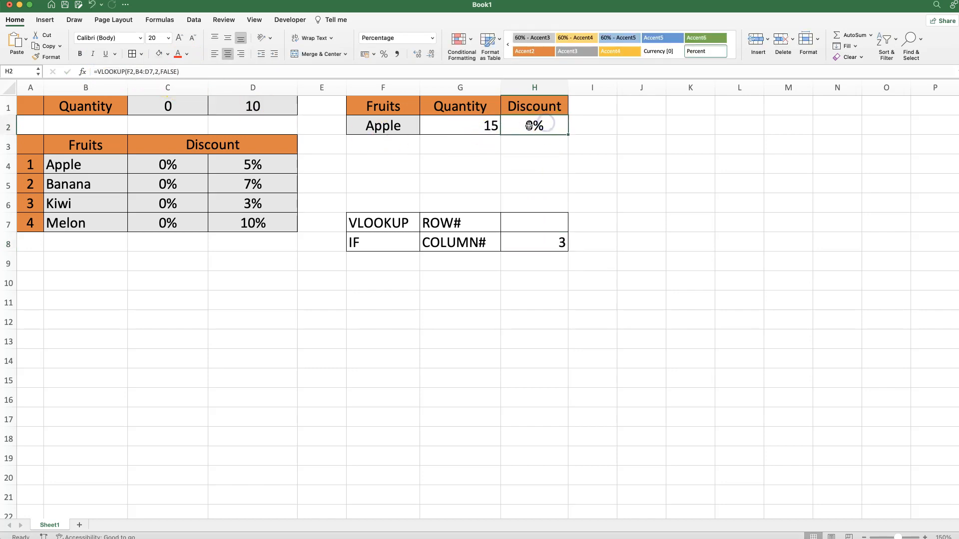
left_click(83, 72)
left_click(838, 194)
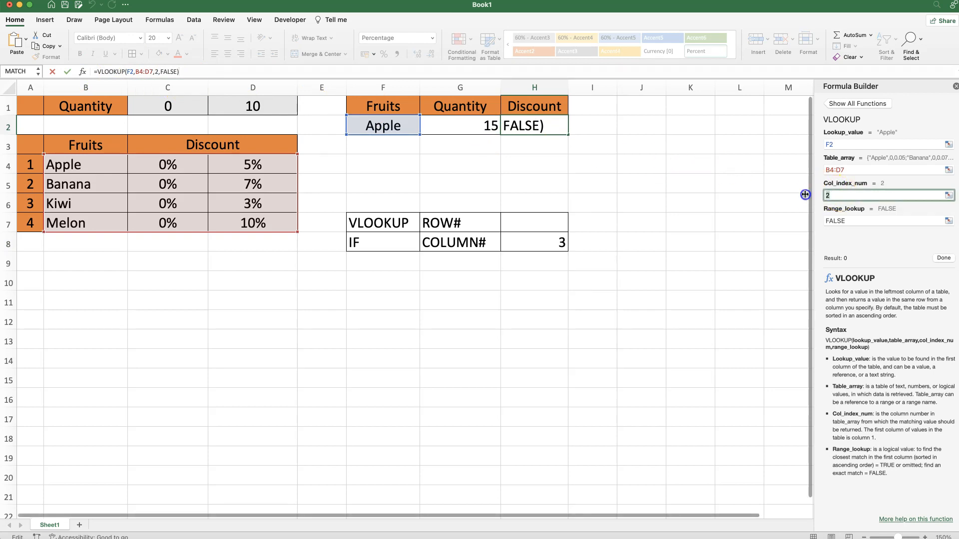
key("BackSpace")
type("=IF(G2<D1,2,3)")
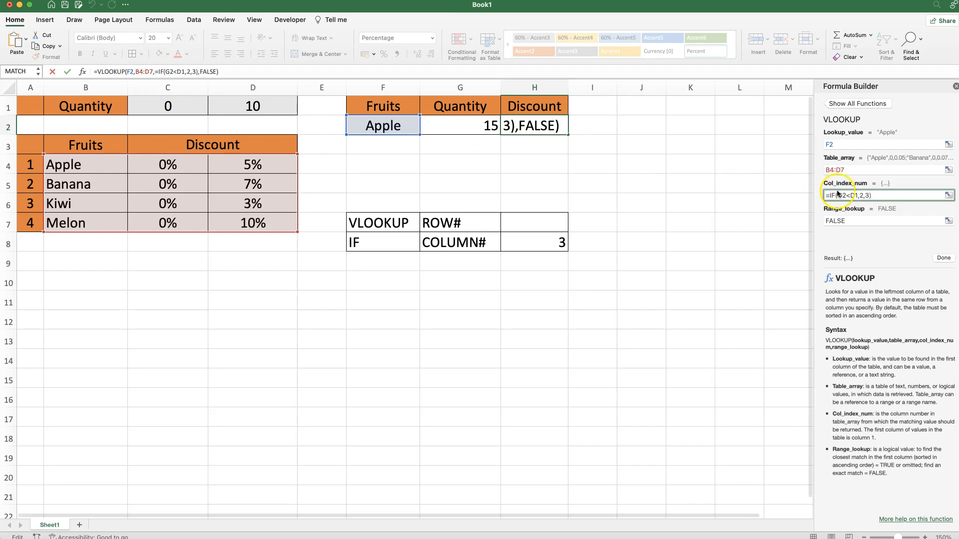
left_click(825, 195)
key("BackSpace")
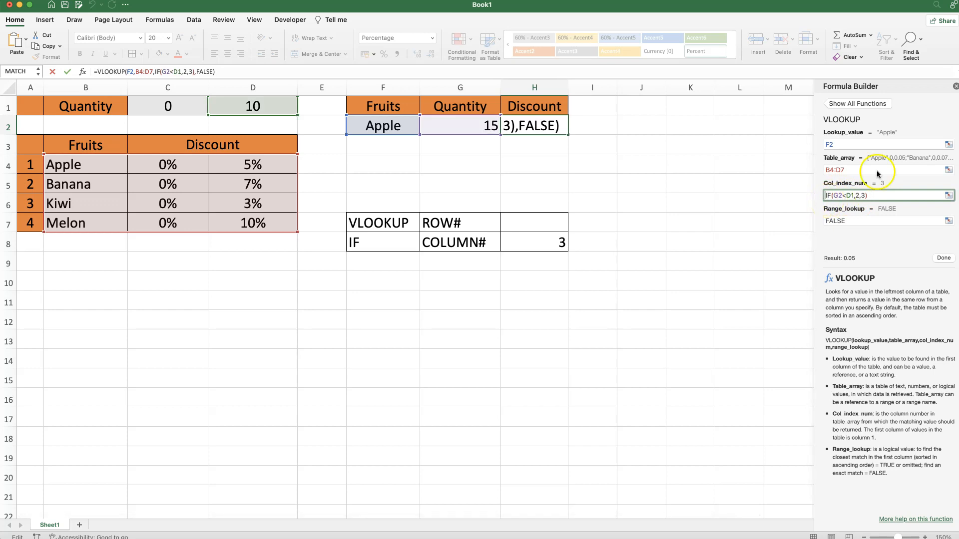
left_click(877, 210)
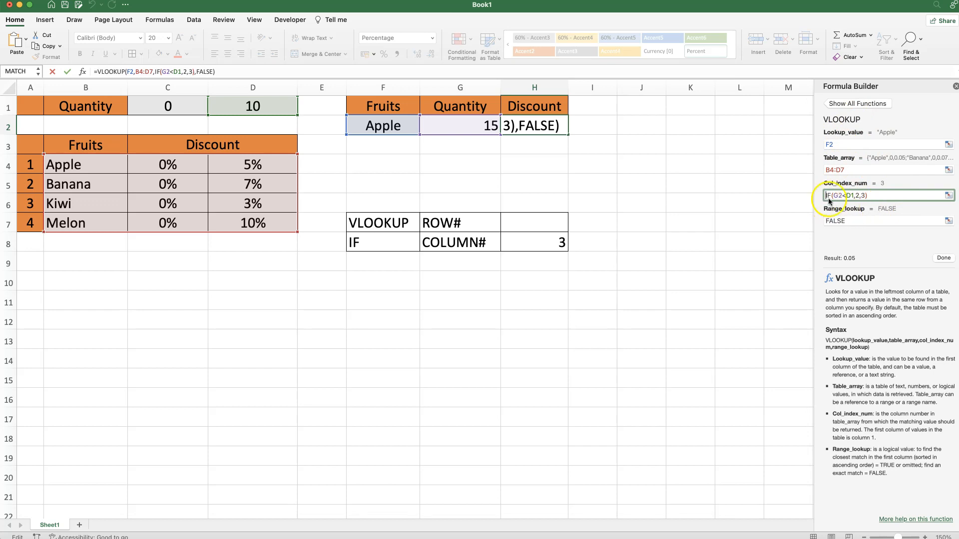
left_click(943, 258)
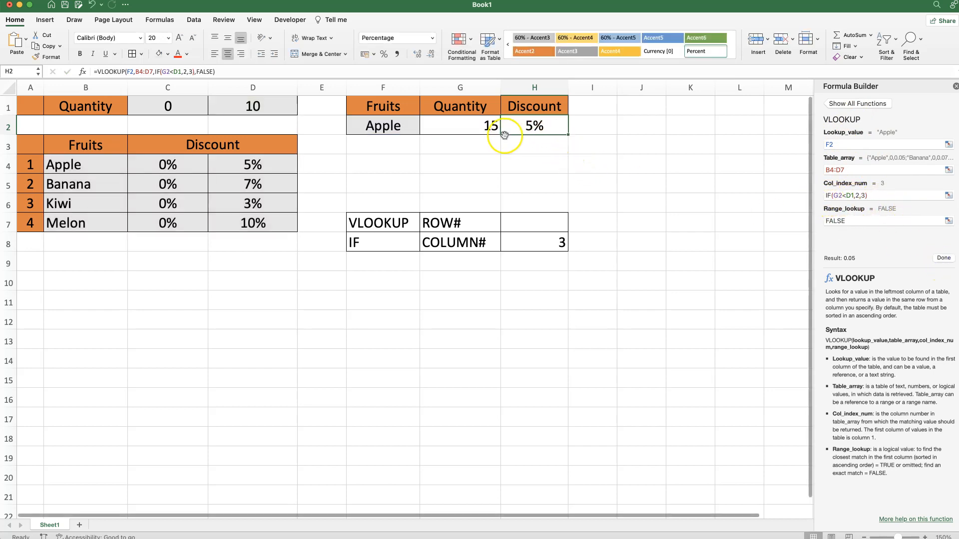
Step: Set the Apple quantity in G2 to 4 and check the discount in H2
left_click(477, 125)
type("4")
key("Return")
left_click(546, 123)
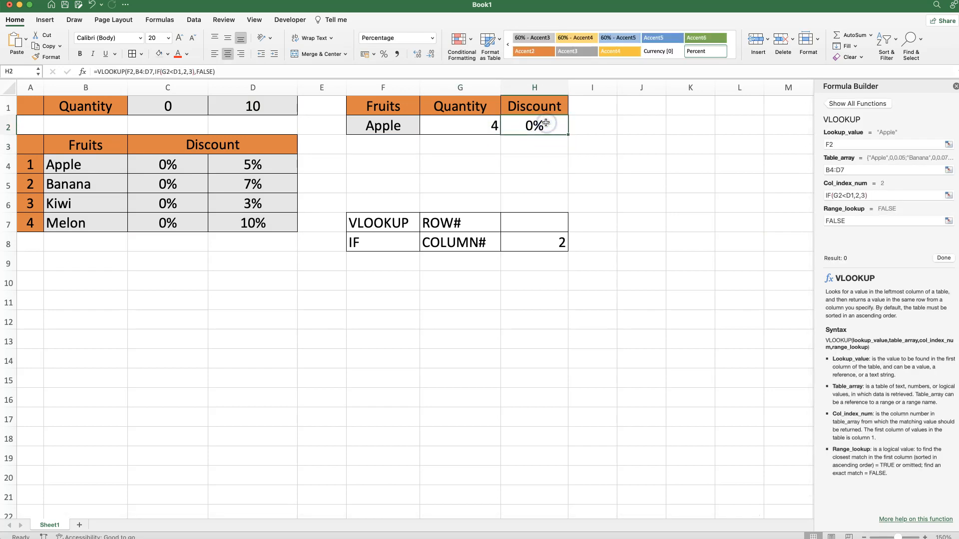
left_click(460, 128)
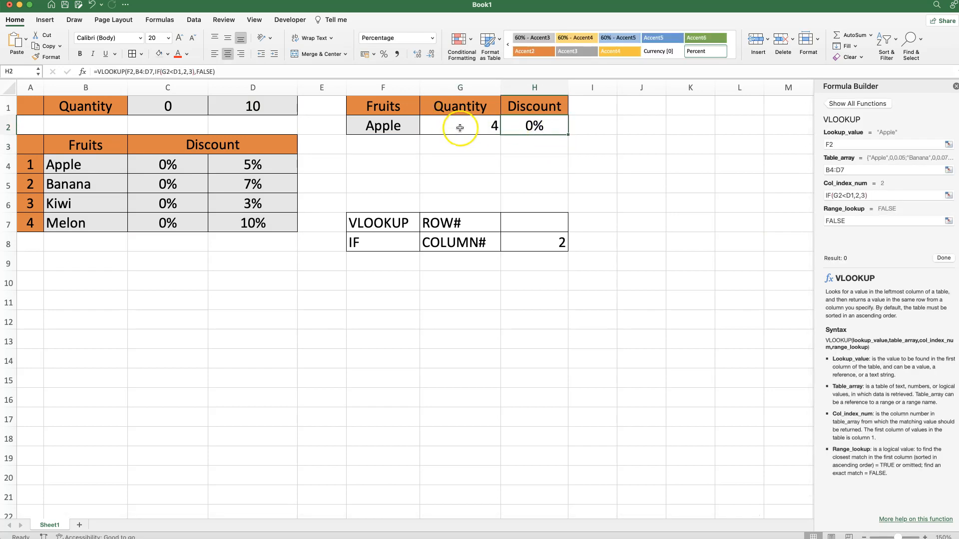
Step: Change the fruit in F2 to Kiwi with a quantity of 10, and compare H2 with Kiwi's discount in D6
left_click(386, 125)
type("Kiwi")
key("Return")
left_click(497, 126)
type("10")
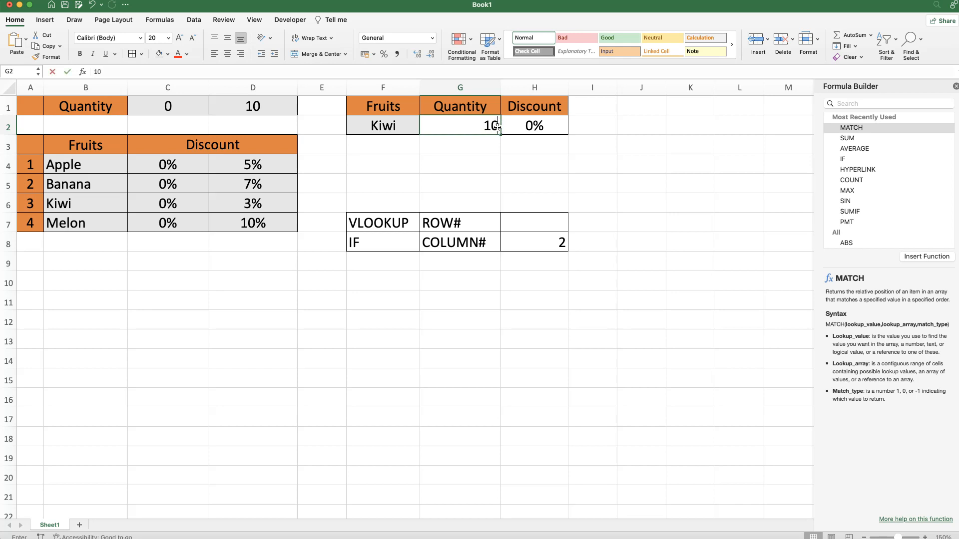
key("Return")
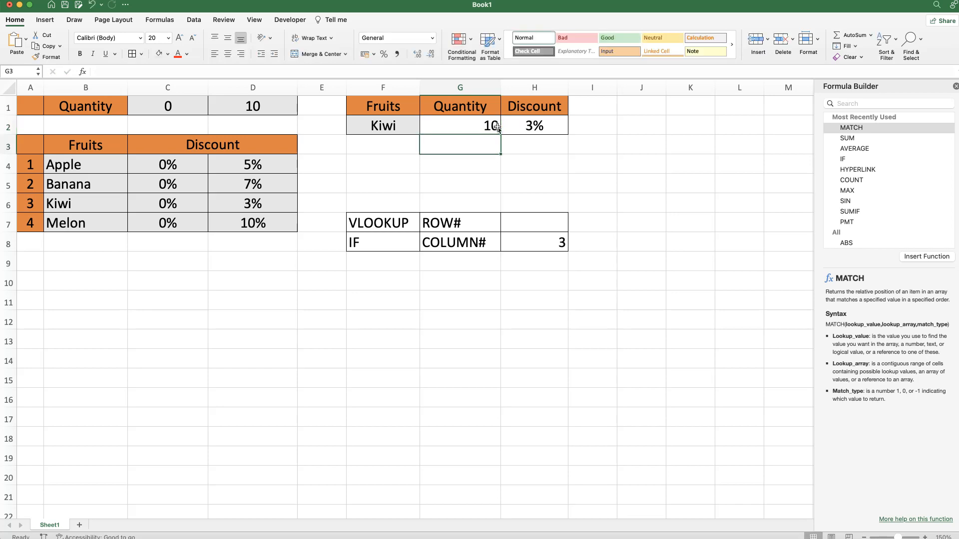
left_click(531, 127)
left_click(243, 204)
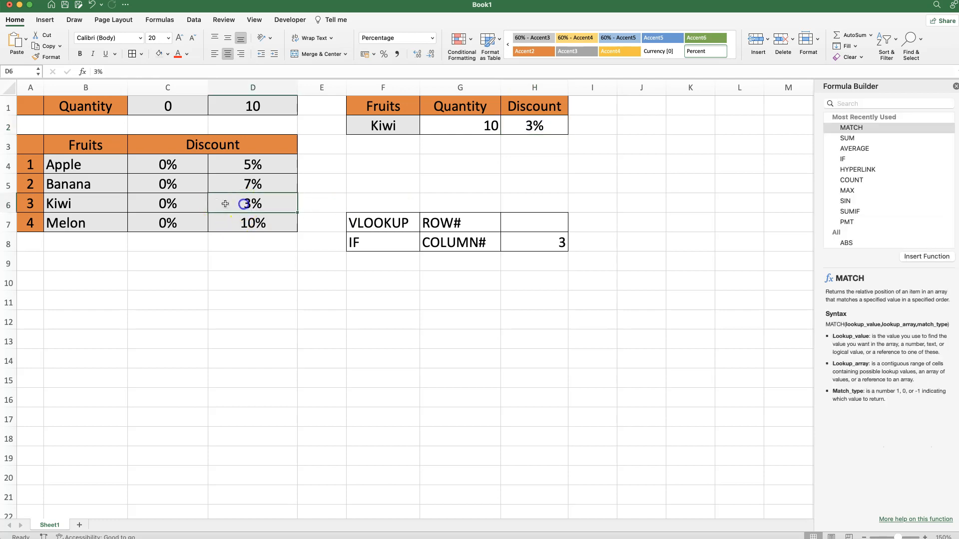